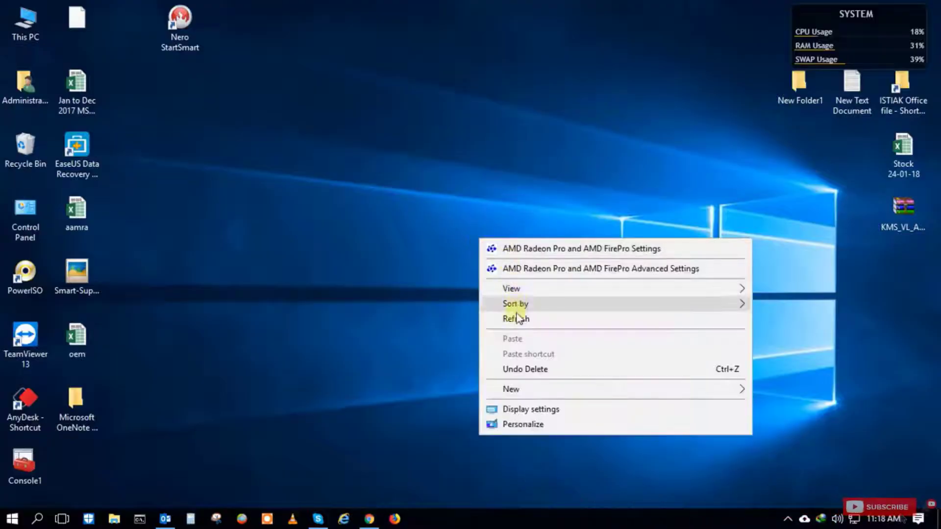
# Refresh the desktop and locate the Office Pro Plus 2016 disc image on the Microsoft (Y:) drive
pyautogui.click(516, 319)
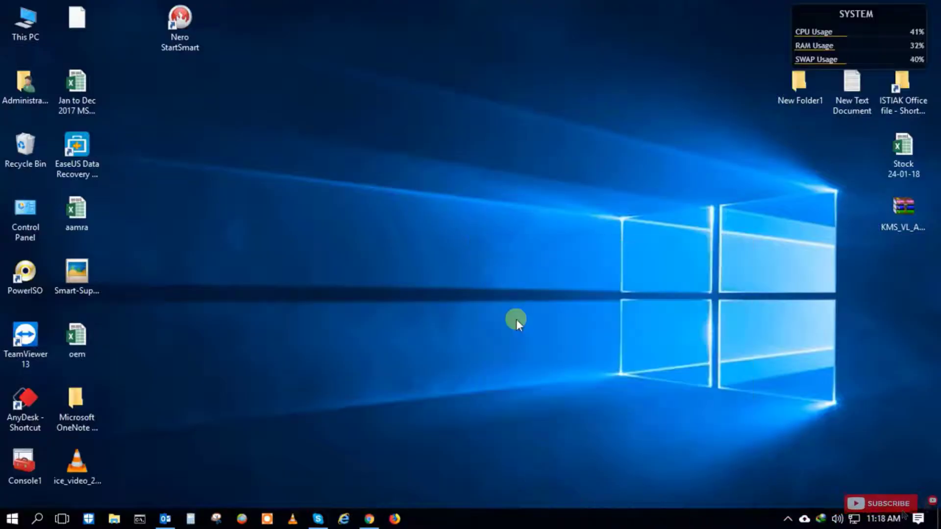
pyautogui.doubleClick(22, 28)
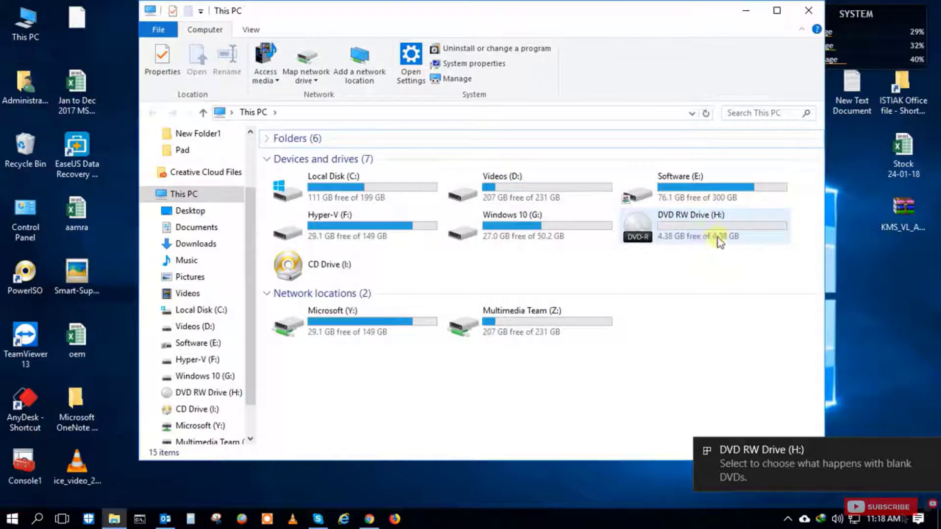
pyautogui.click(808, 11)
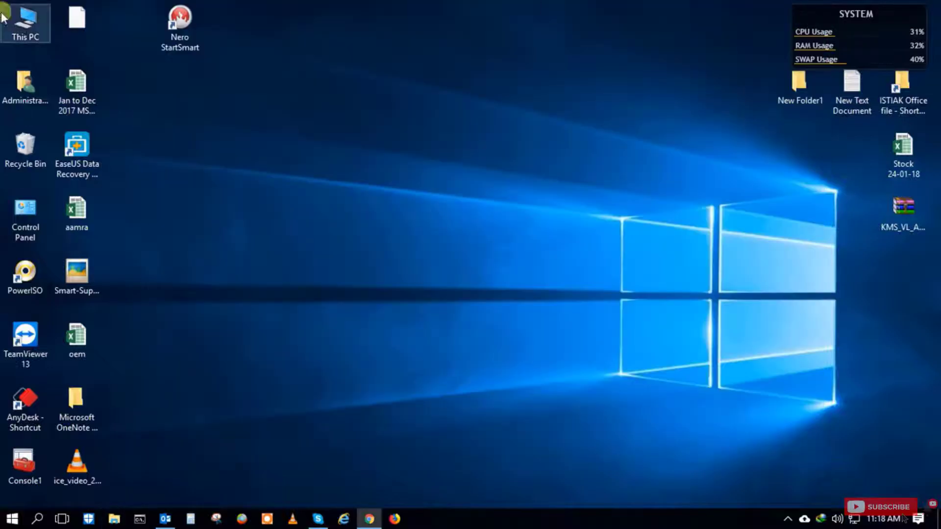
pyautogui.doubleClick(4, 17)
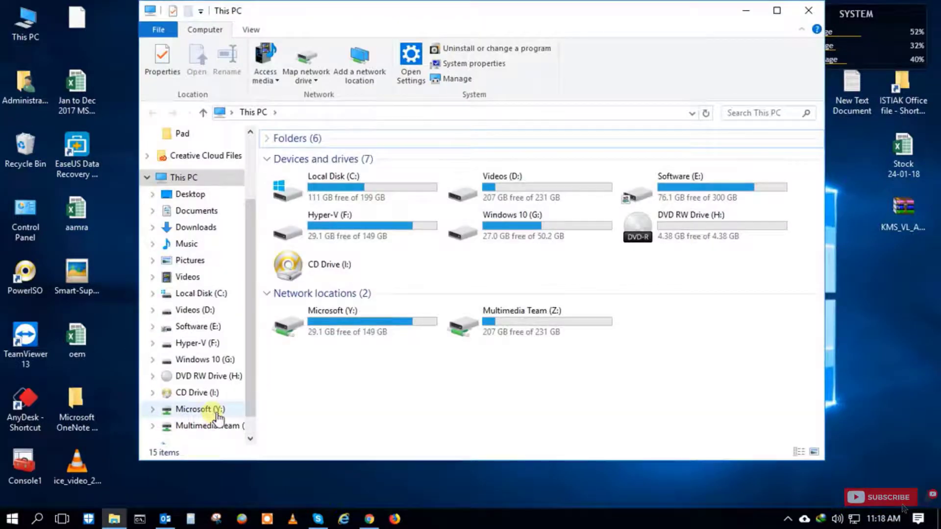
pyautogui.click(218, 416)
pyautogui.click(737, 262)
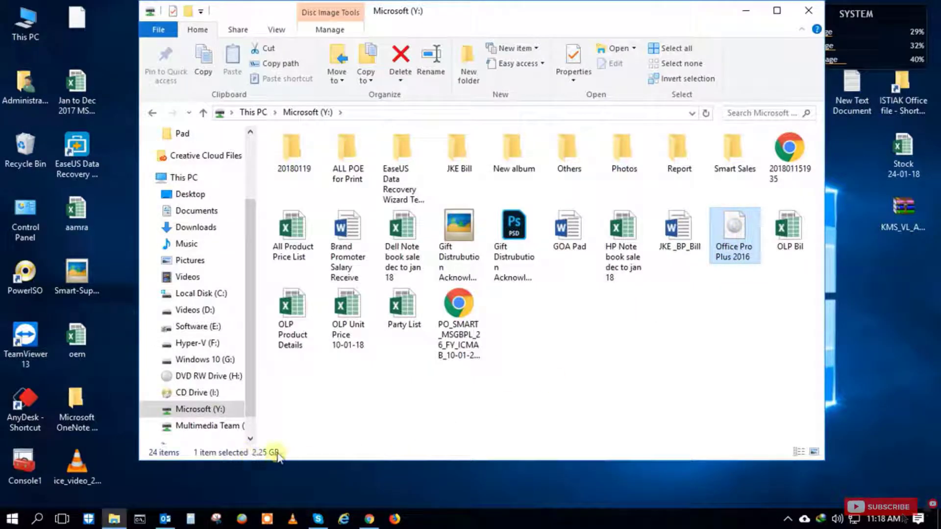
pyautogui.click(809, 10)
# Move the Nero StartSmart shortcut lower on the desktop and launch Nero StartSmart
pyautogui.rightClick(284, 141)
pyautogui.click(266, 202)
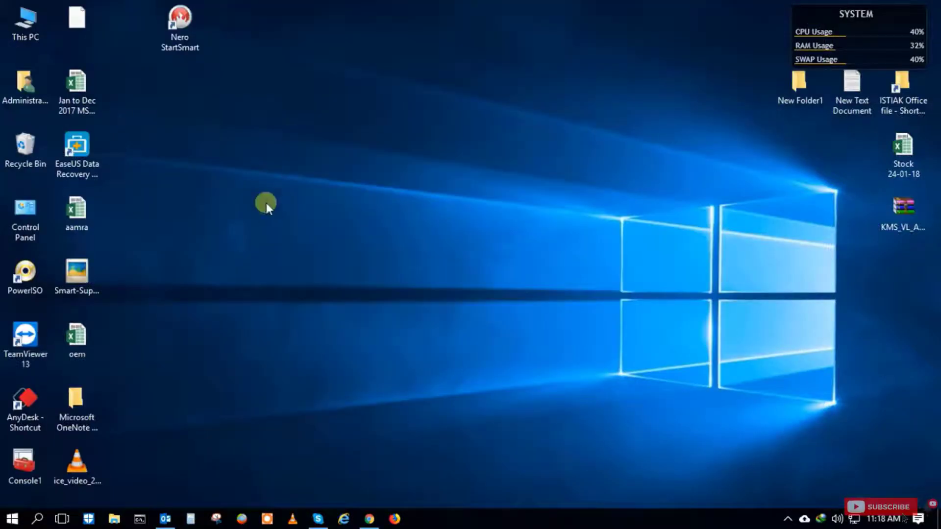
pyautogui.moveTo(190, 33); pyautogui.dragTo(186, 171)
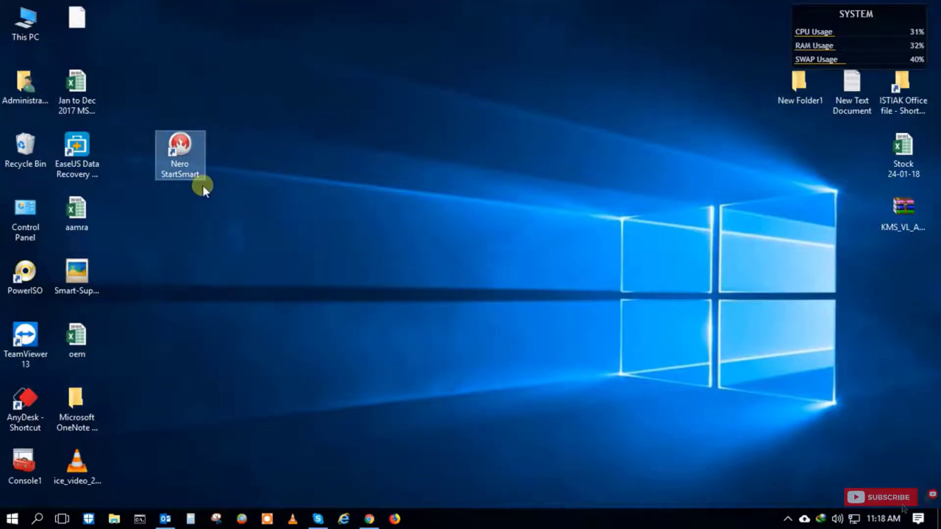
pyautogui.click(168, 142)
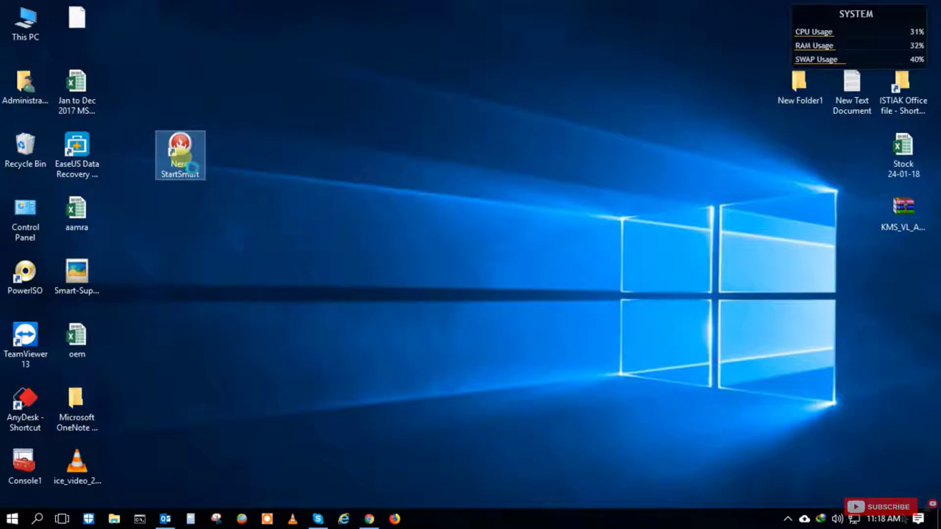
pyautogui.rightClick(181, 157)
pyautogui.click(225, 169)
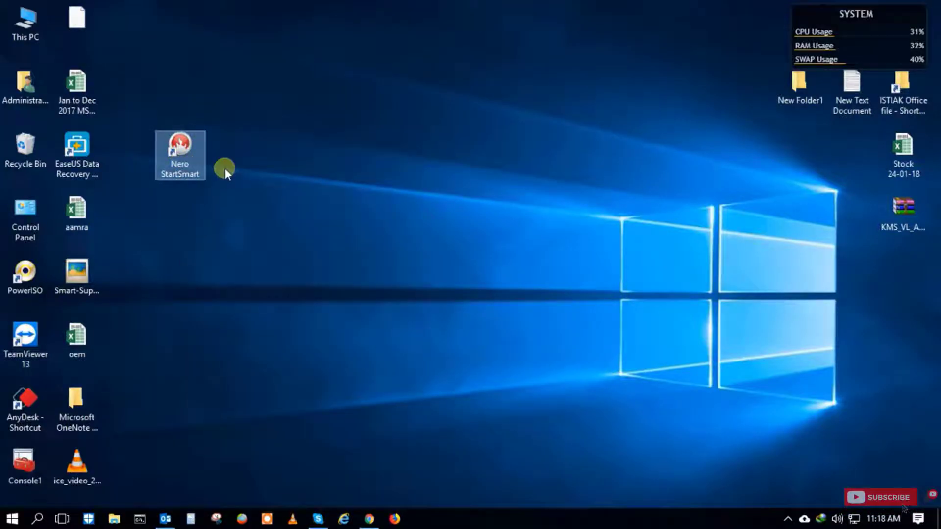
# Show the Backup tasks and scroll the list to reveal Burn Image to Disc
pyautogui.click(461, 188)
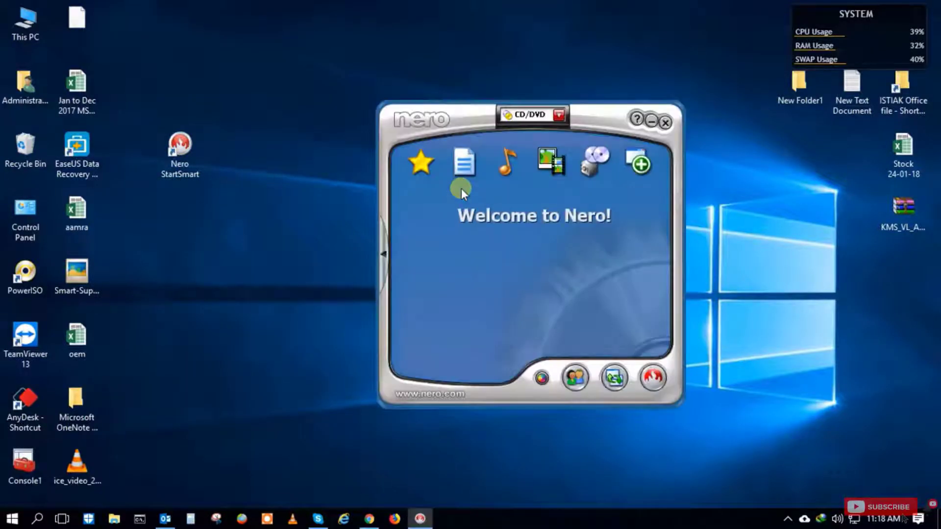
pyautogui.moveTo(593, 169)
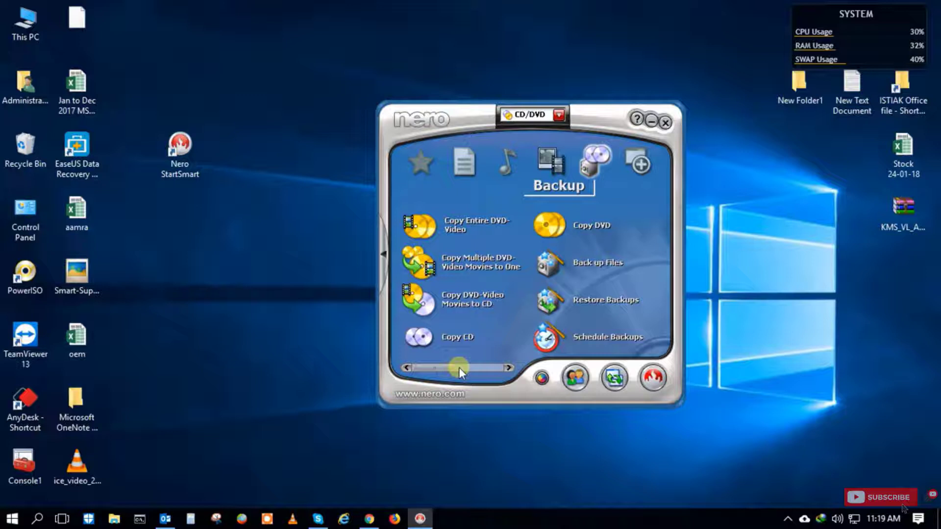
pyautogui.moveTo(433, 368); pyautogui.dragTo(474, 368)
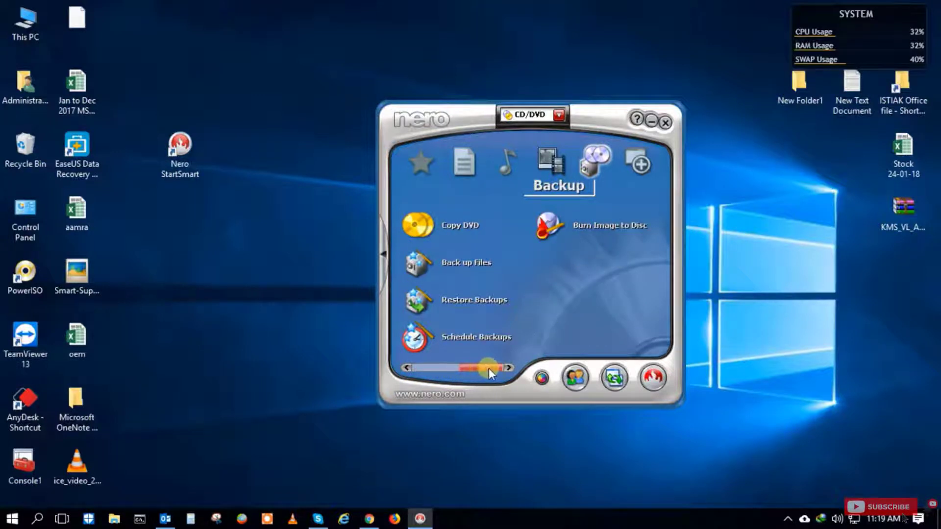
# Start Burn Image to Disc and load Office Pro Plus 2016.img from the Microsoft (Y:) drive
pyautogui.click(616, 227)
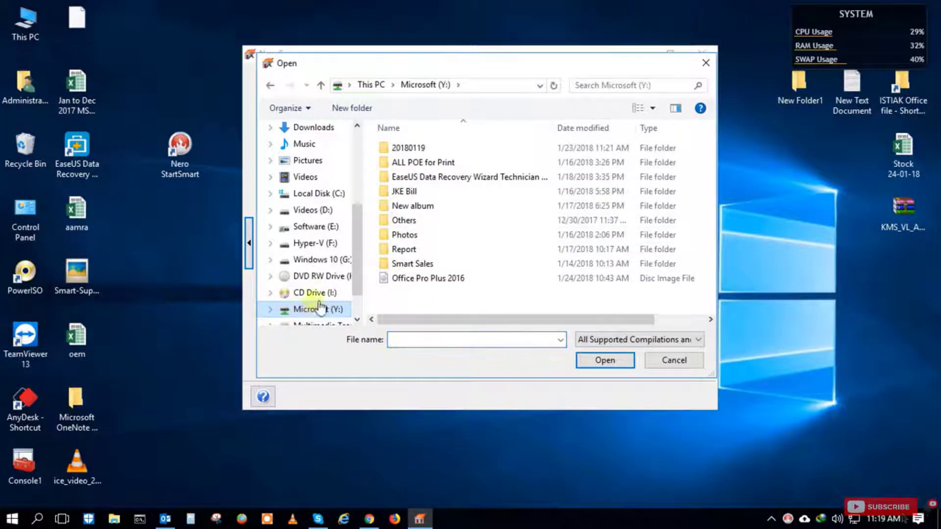
pyautogui.scroll(-1, 323, 301)
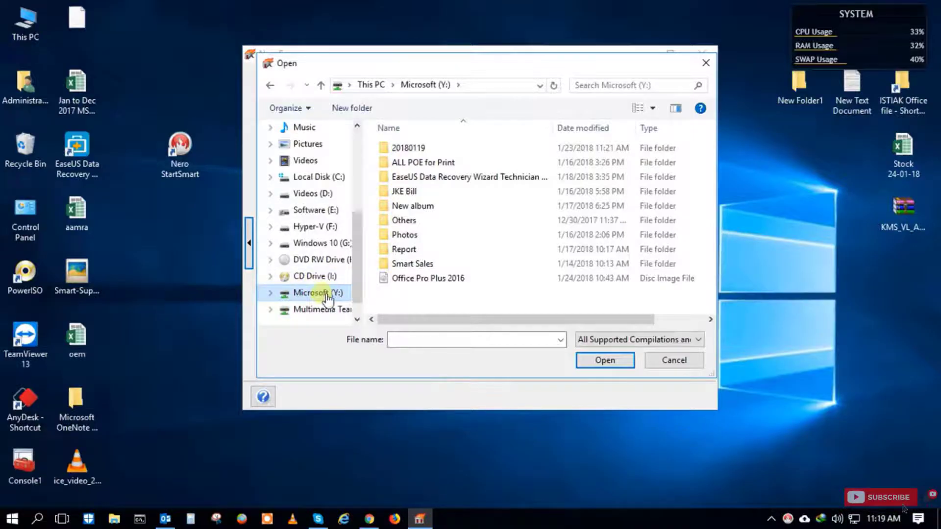
pyautogui.click(448, 279)
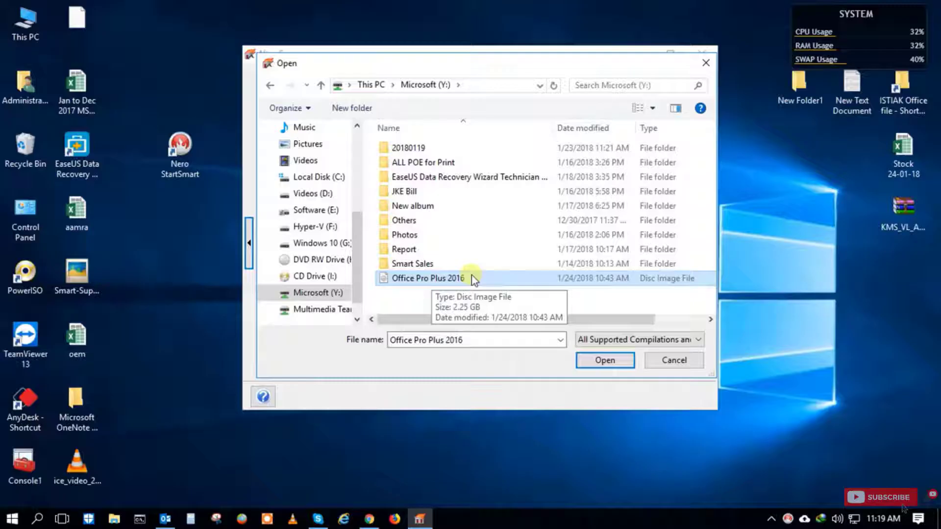
pyautogui.click(605, 362)
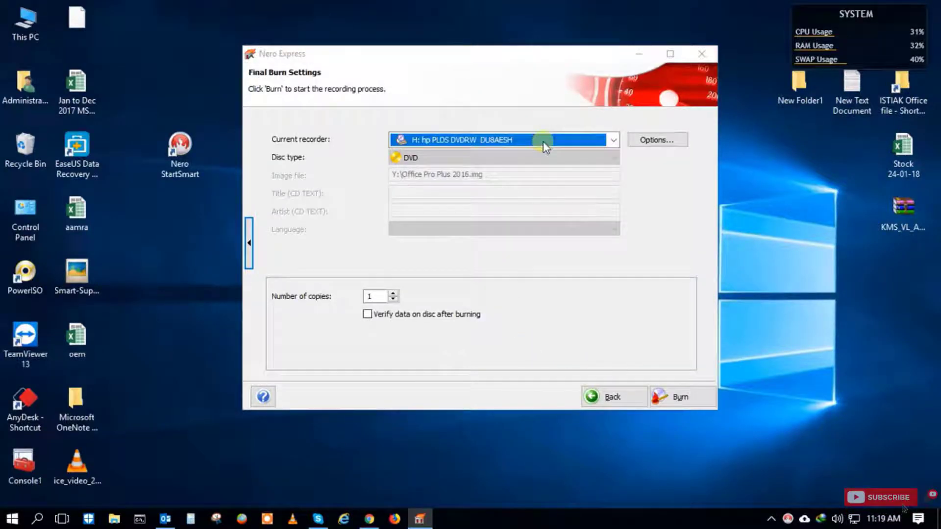
# Review the extra burn settings at 8x writing speed, then start burning the DVD
pyautogui.click(249, 243)
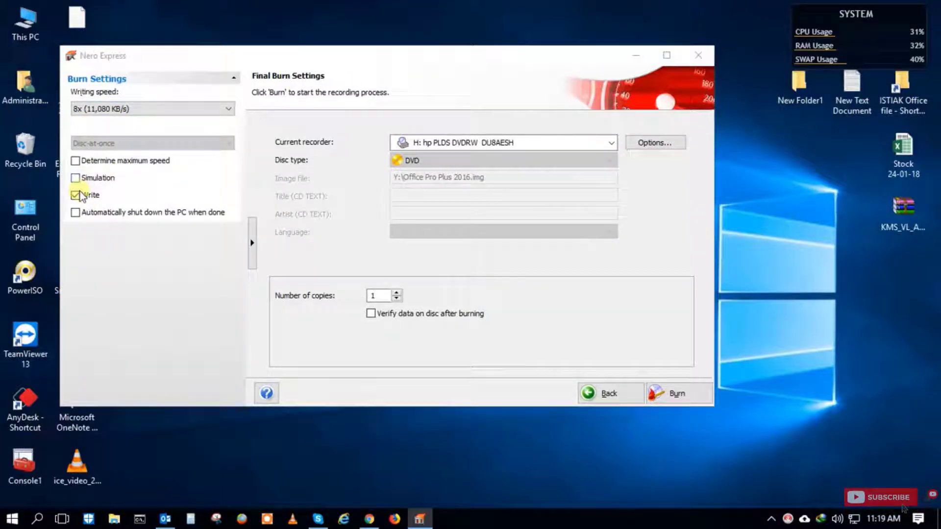
pyautogui.click(252, 245)
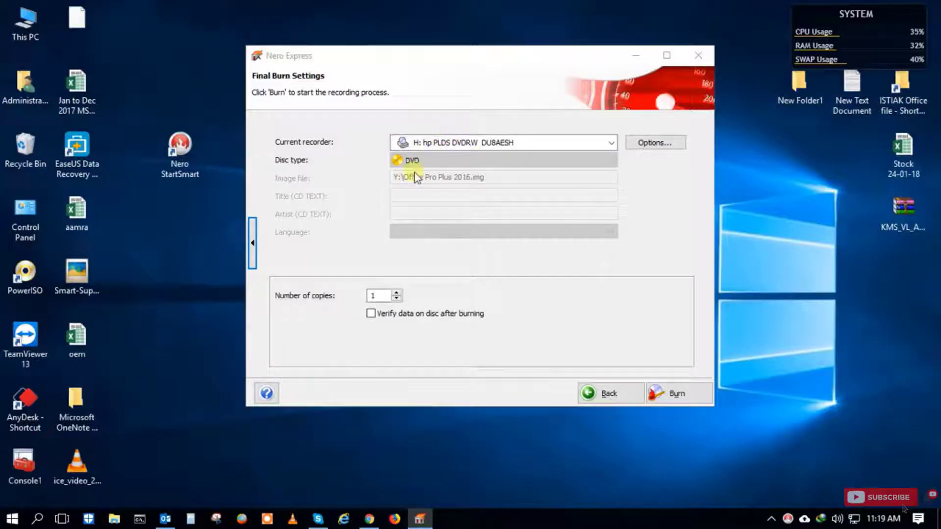
pyautogui.click(679, 395)
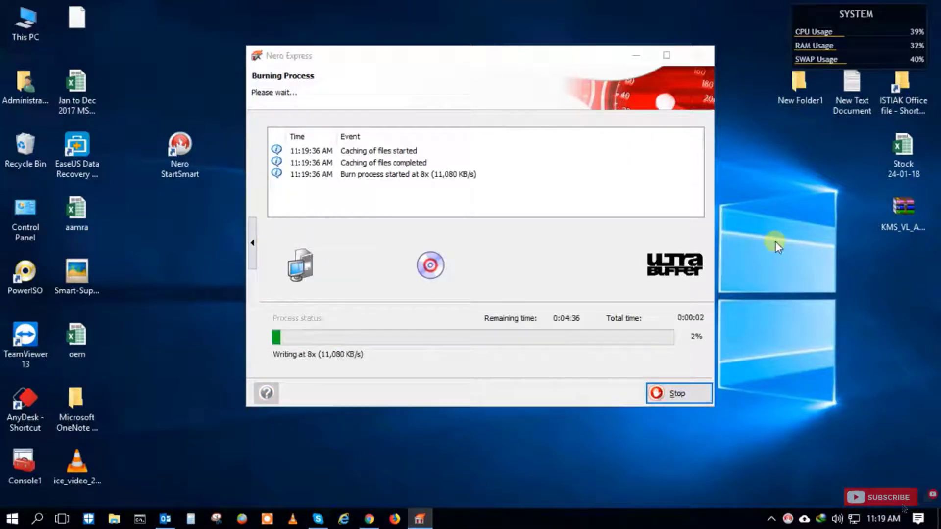
# Refresh the desktop while the image burns to DVD until it completes successfully at 8x
pyautogui.rightClick(807, 207)
pyautogui.click(760, 288)
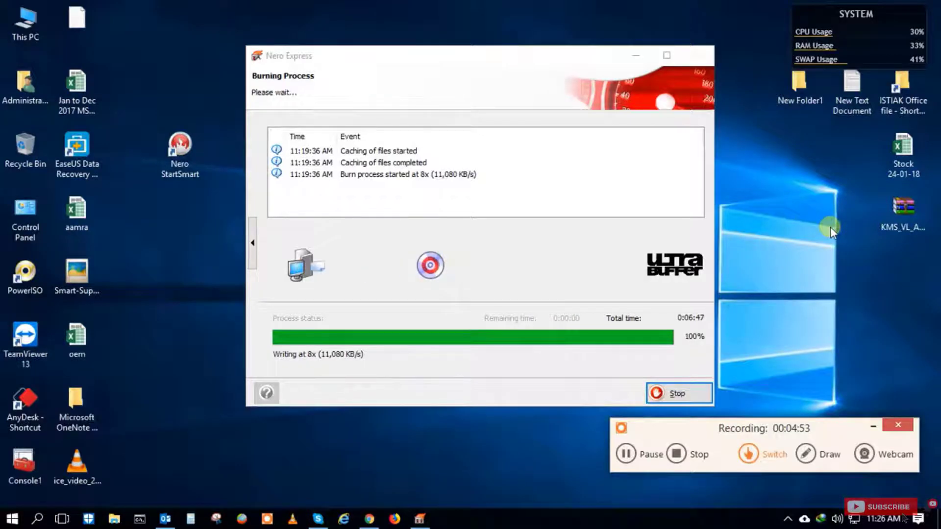
pyautogui.click(873, 426)
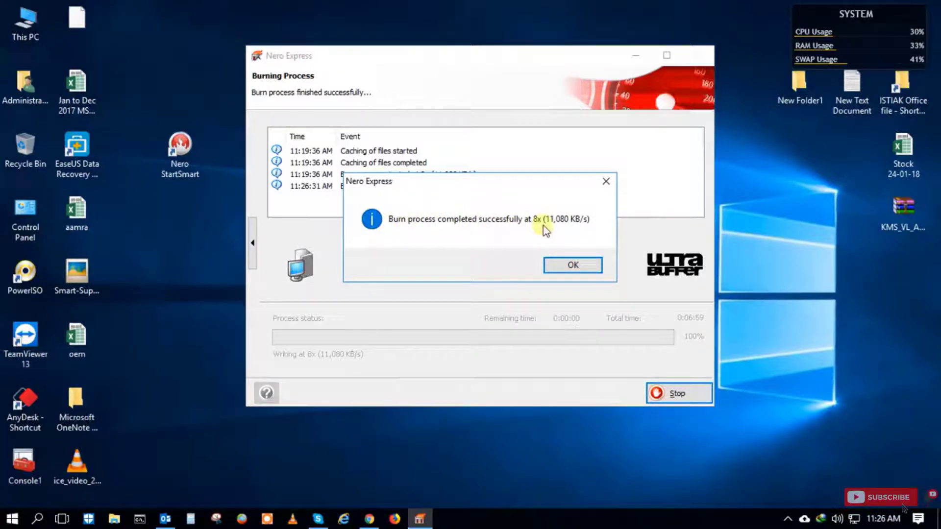
# Dismiss the burn completed message, skip past the burn log, and close Nero Express
pyautogui.click(583, 266)
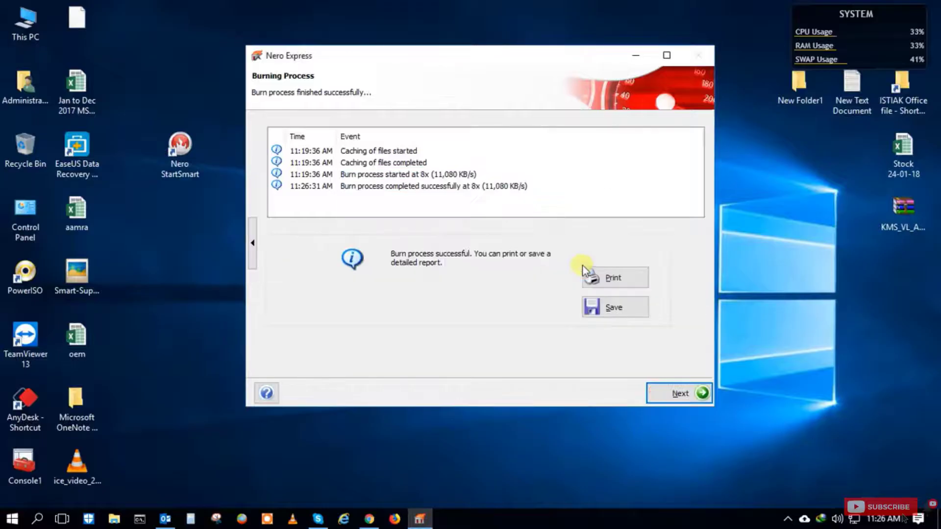
pyautogui.click(675, 394)
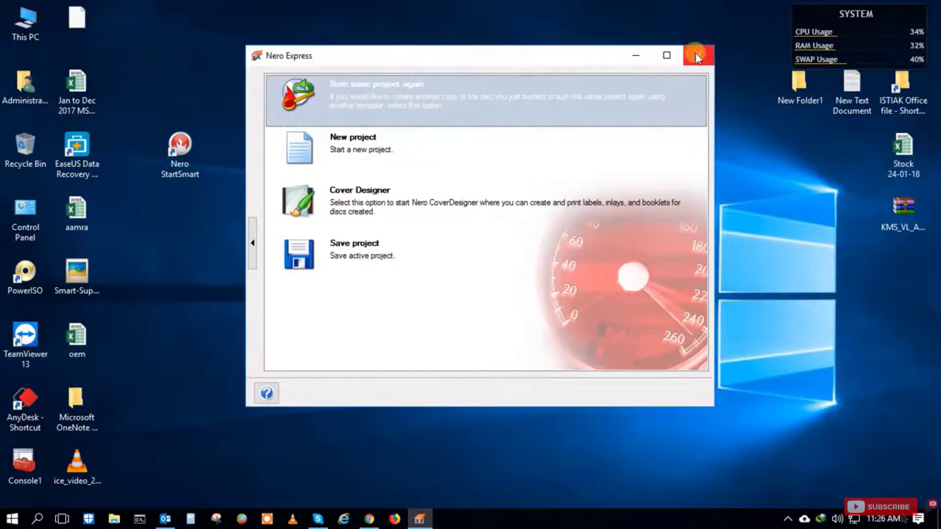
pyautogui.click(699, 58)
# Refresh the desktop and open This PC to view the drives
pyautogui.rightClick(392, 192)
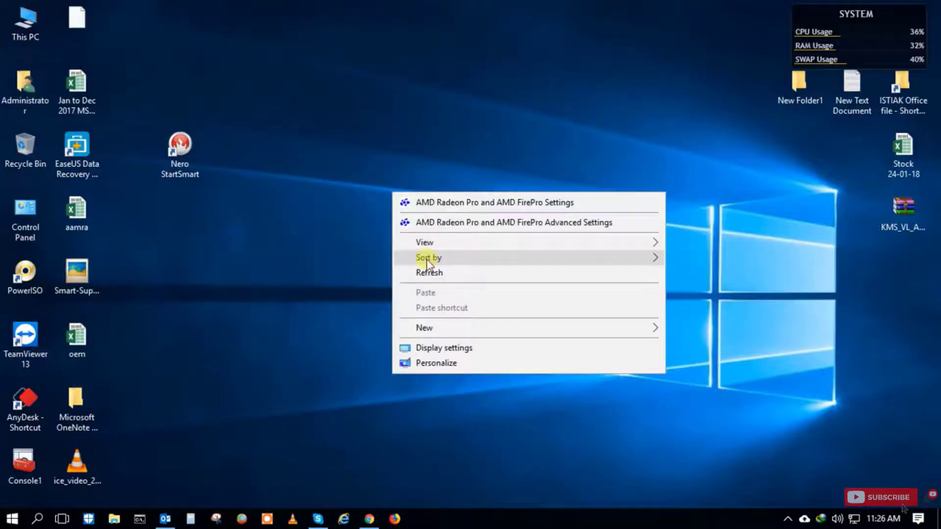
pyautogui.click(430, 277)
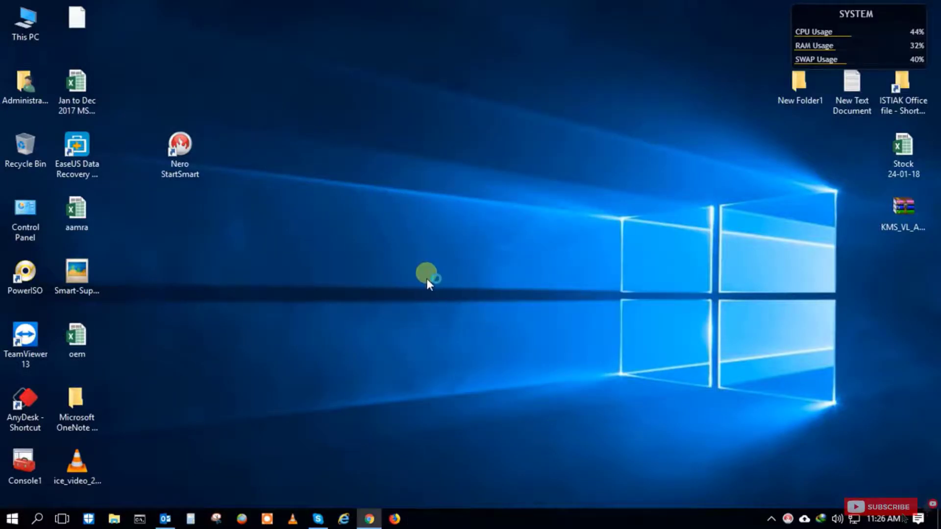
pyautogui.doubleClick(22, 27)
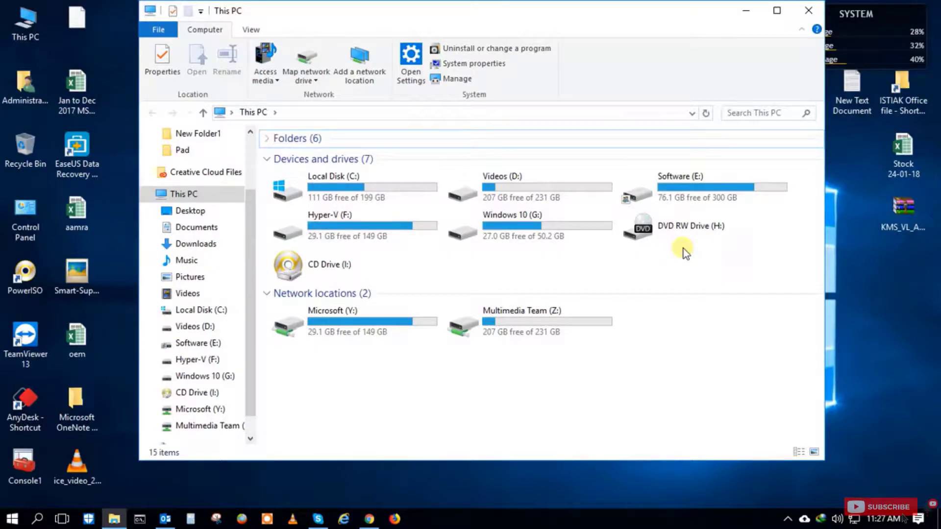
# Refresh the drive list until the burned disc appears, then open DVD RW Drive (H:)
pyautogui.rightClick(657, 492)
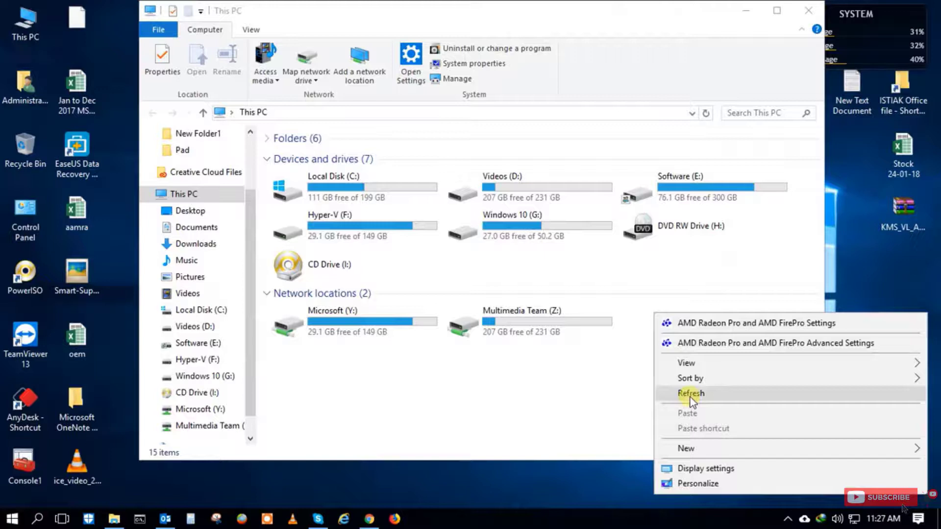
pyautogui.click(693, 392)
pyautogui.rightClick(657, 492)
pyautogui.click(700, 391)
pyautogui.rightClick(637, 400)
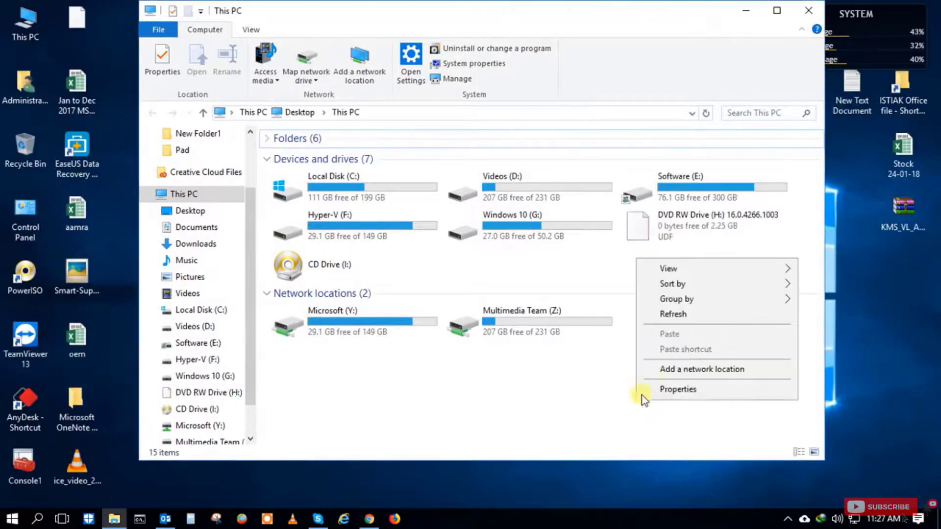
pyautogui.click(672, 314)
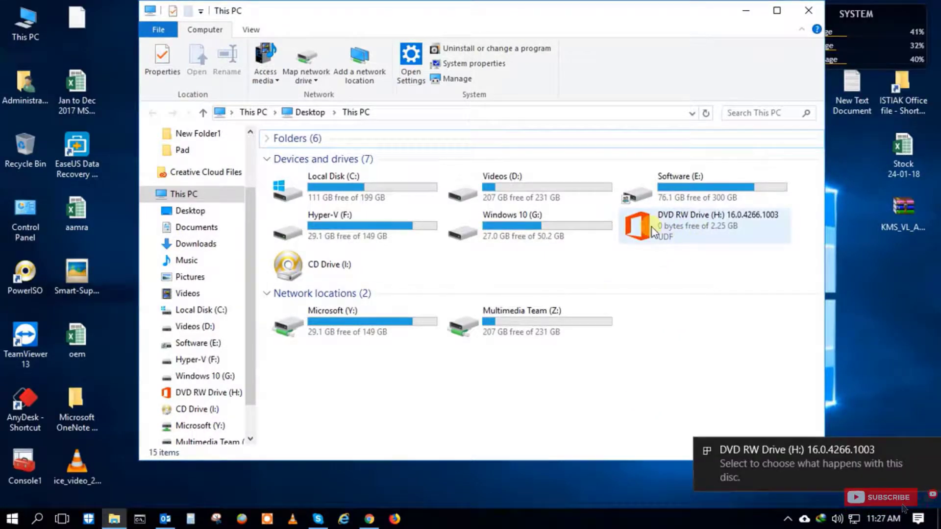
pyautogui.rightClick(679, 233)
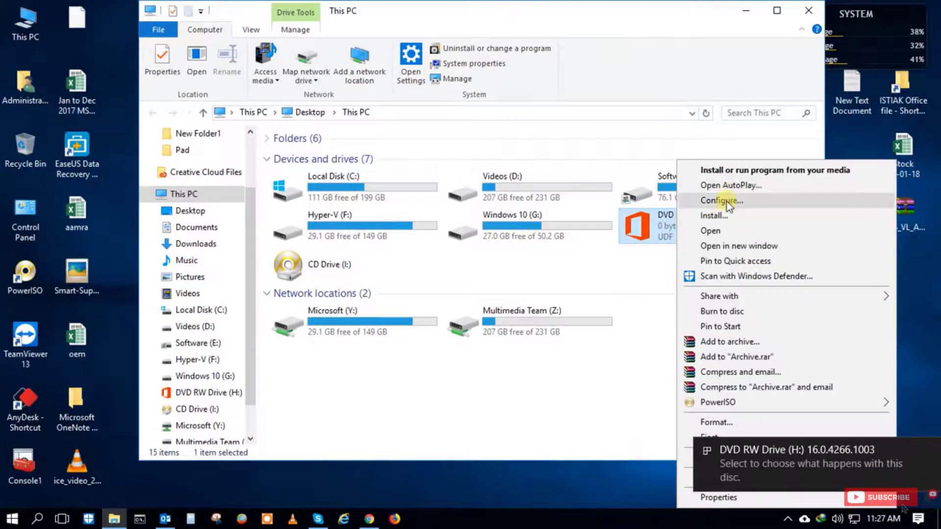
pyautogui.click(718, 232)
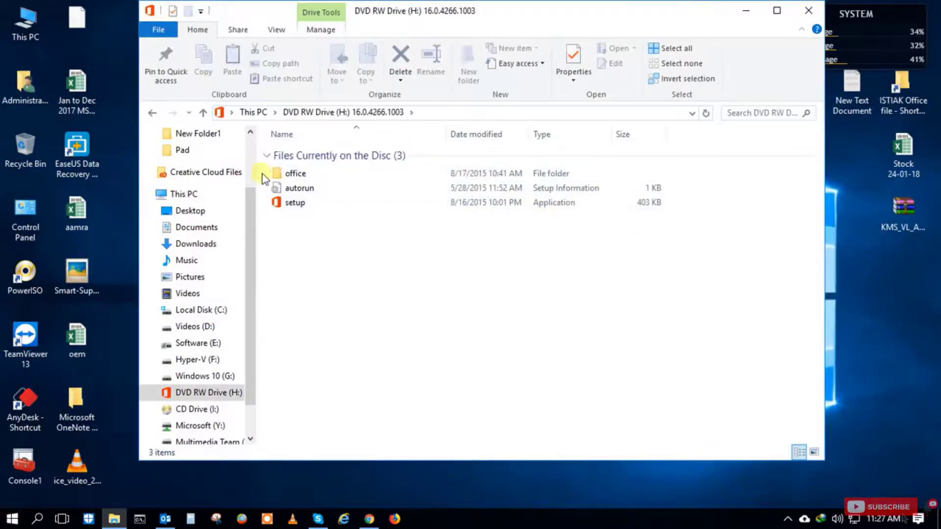
# Open the disc's office folder and refresh its listing several times
pyautogui.doubleClick(309, 175)
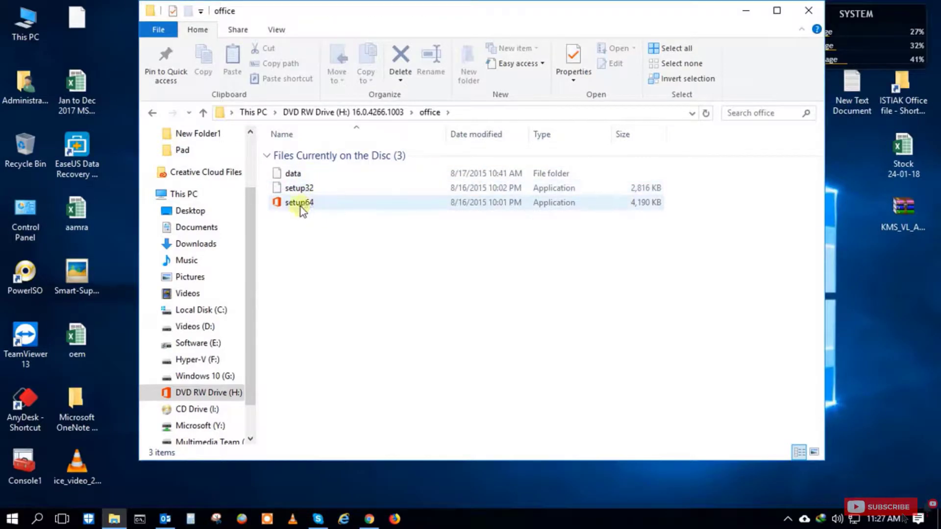
pyautogui.rightClick(373, 255)
pyautogui.click(406, 349)
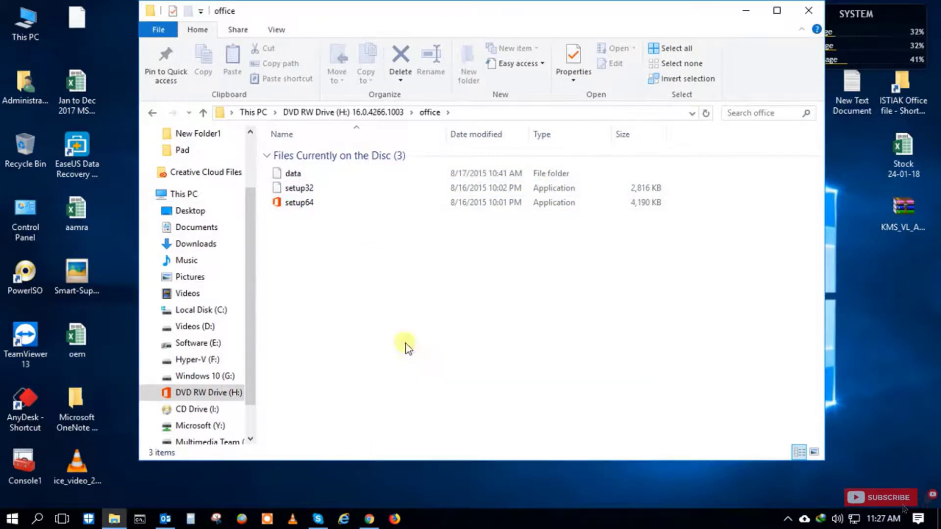
pyautogui.rightClick(383, 278)
pyautogui.click(420, 378)
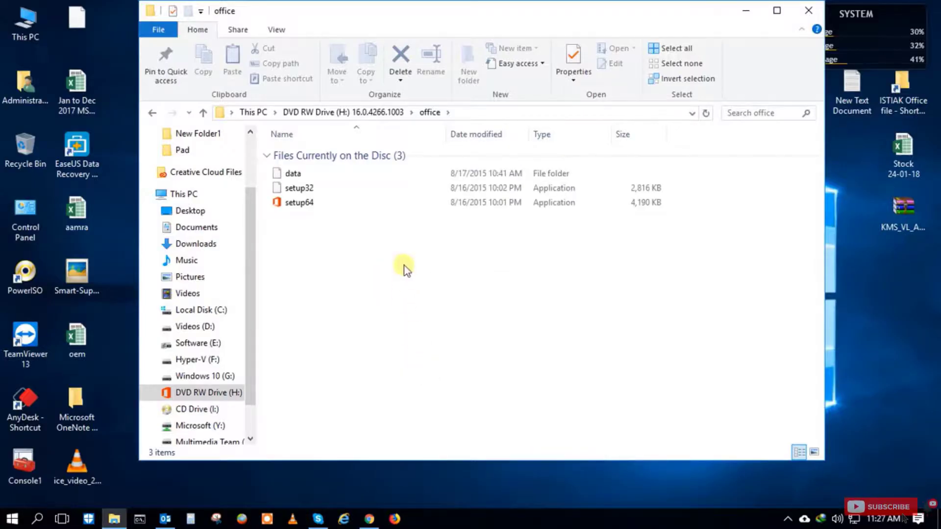
pyautogui.rightClick(424, 287)
pyautogui.click(447, 357)
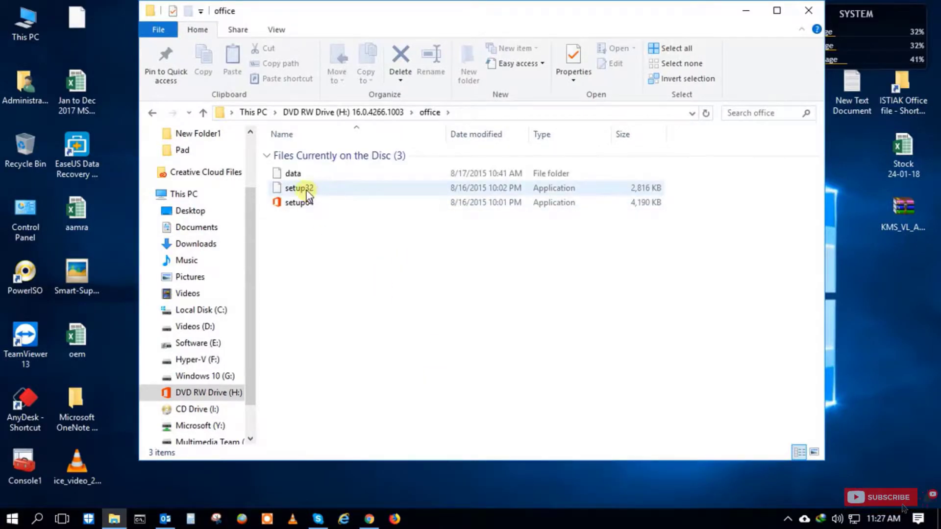
# Go back to the disc root, reopen the office folder, then return to This PC
pyautogui.click(149, 112)
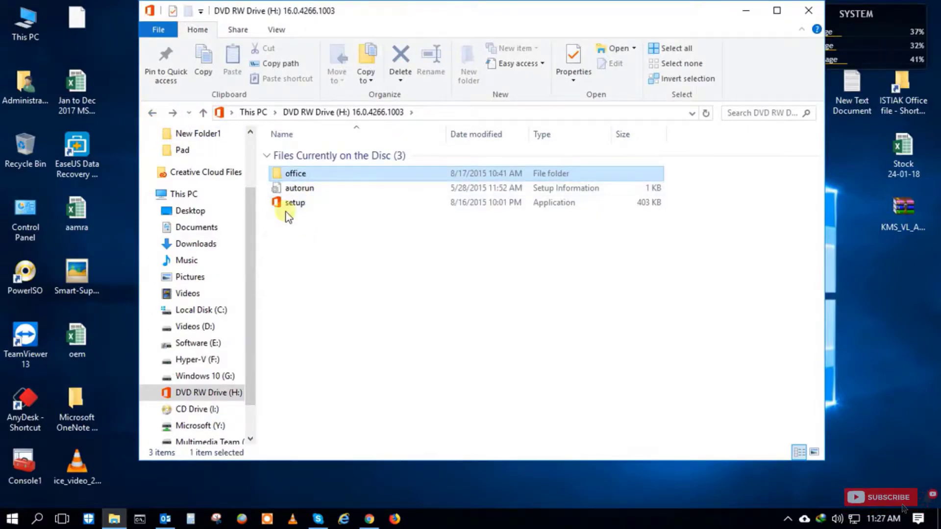
pyautogui.doubleClick(298, 172)
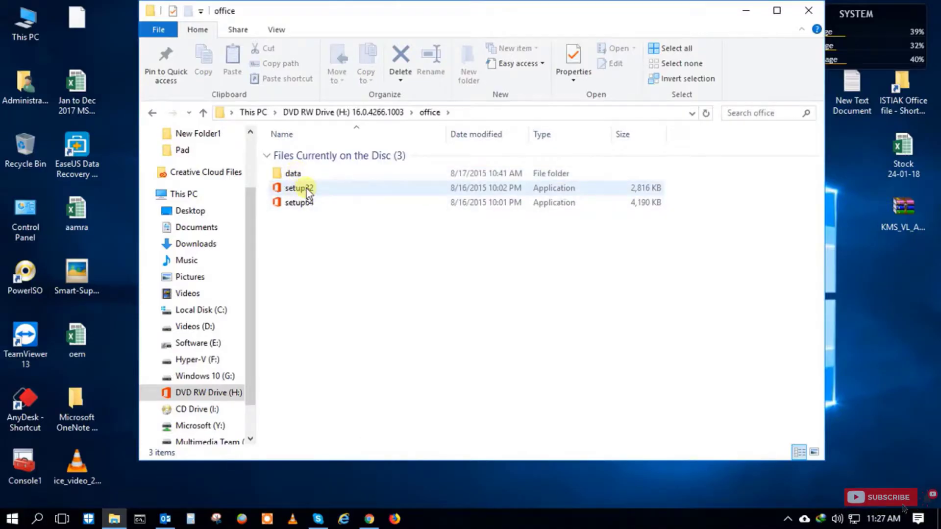
pyautogui.click(152, 113)
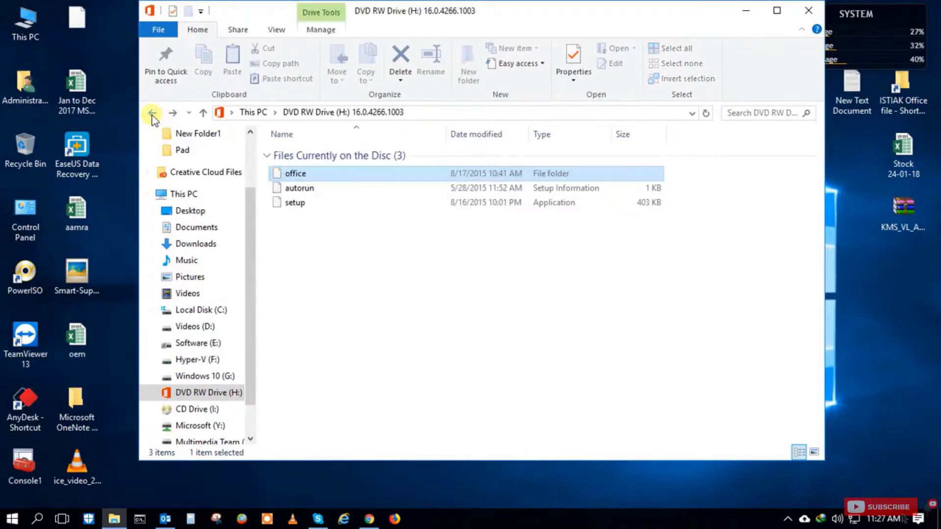
pyautogui.click(152, 113)
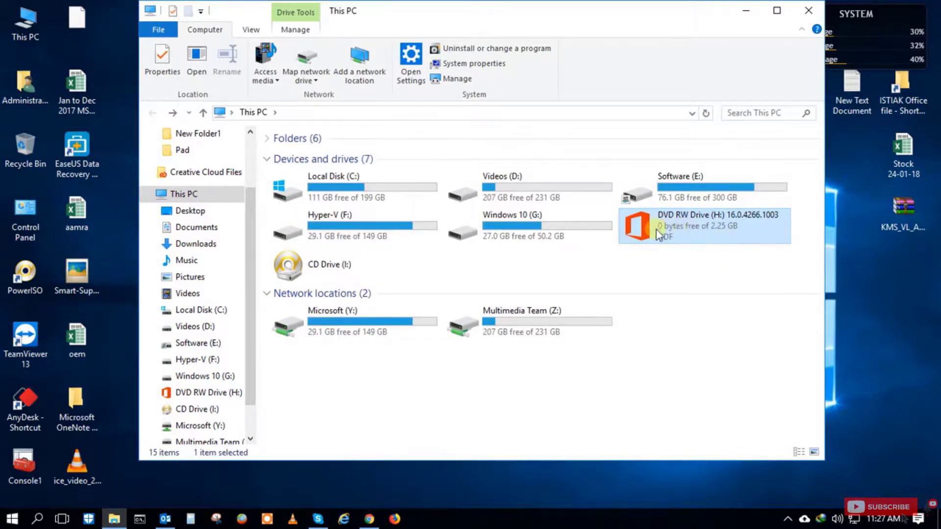
pyautogui.rightClick(680, 234)
pyautogui.click(725, 496)
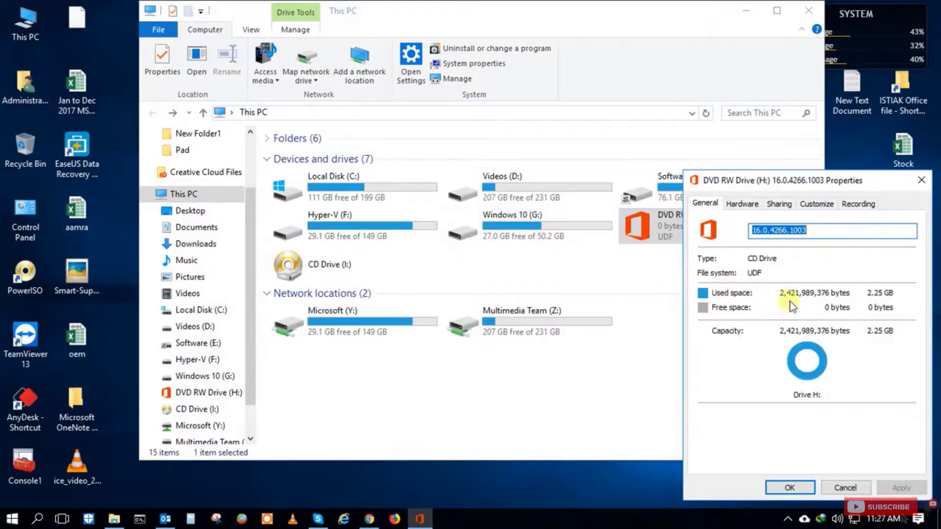
pyautogui.click(842, 488)
pyautogui.rightClick(634, 404)
pyautogui.click(681, 319)
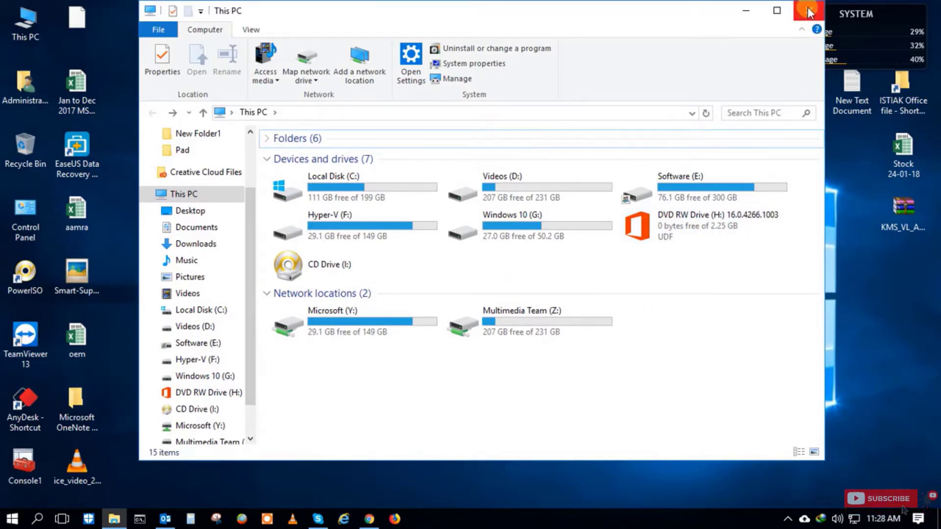
pyautogui.rightClick(693, 226)
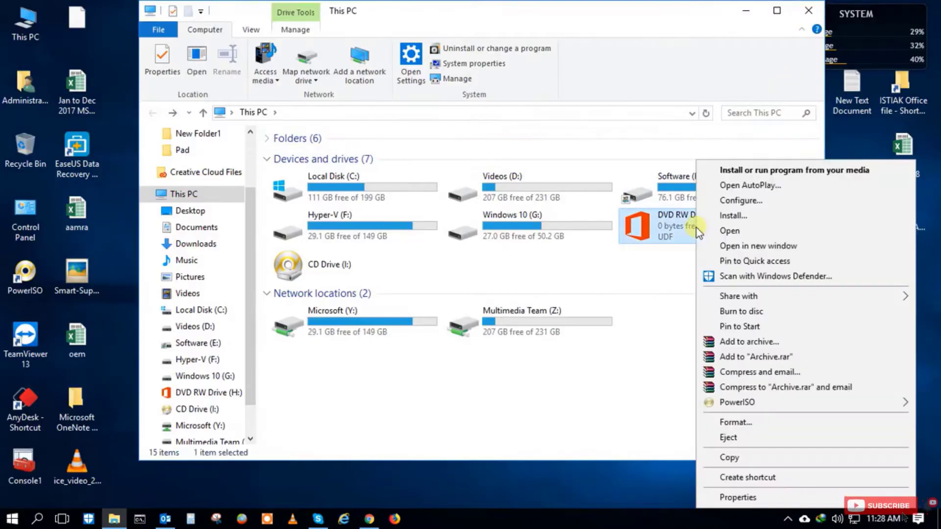